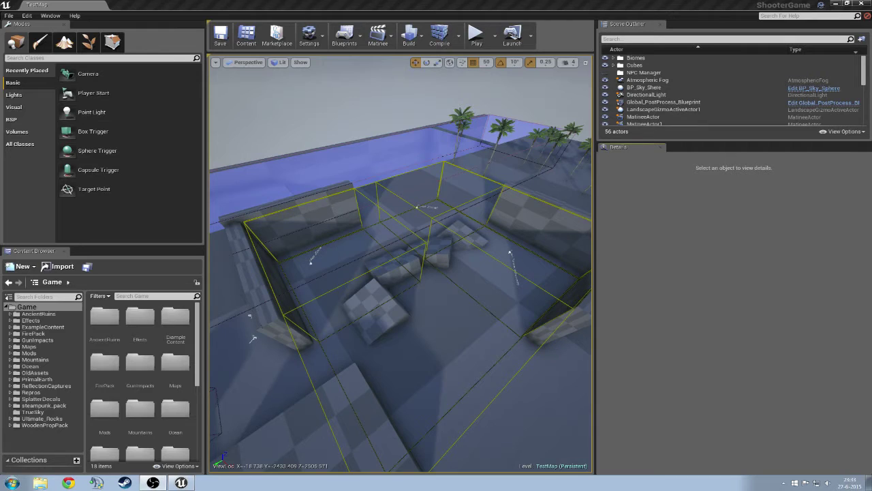
{"action": "key", "text": "a"}
{"action": "right_click_drag", "start_coordinate": [347, 290], "coordinate": [268, 322]}
{"action": "key", "text": "d"}
{"action": "key", "text": "w"}
{"action": "right_click_drag", "start_coordinate": [354, 234], "coordinate": [341, 288]}
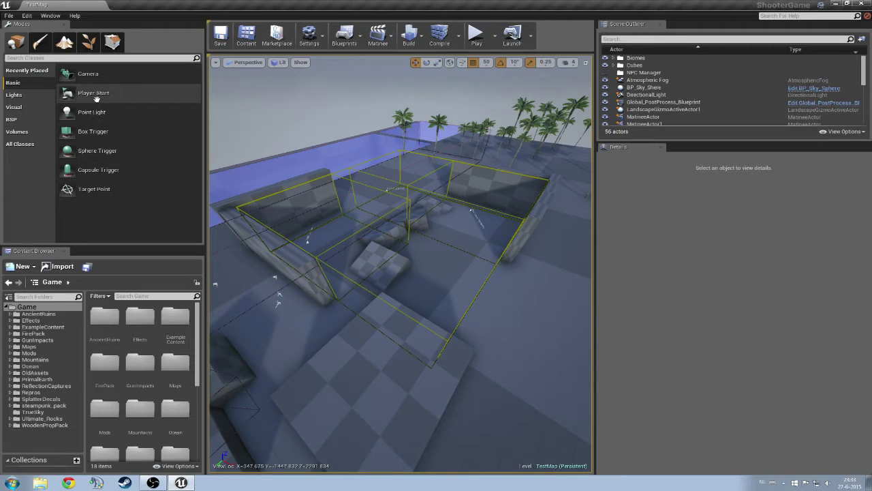
Find the Biome Zone Volume class by searching for "Biome", place one on the floor outside the walled area, and delete it.
{"action": "left_click", "coordinate": [62, 59]}
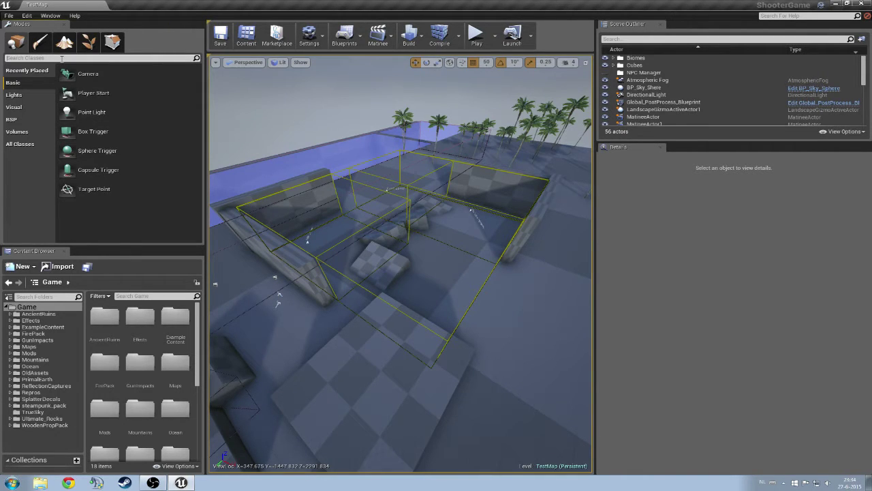
{"action": "type", "text": "B"}
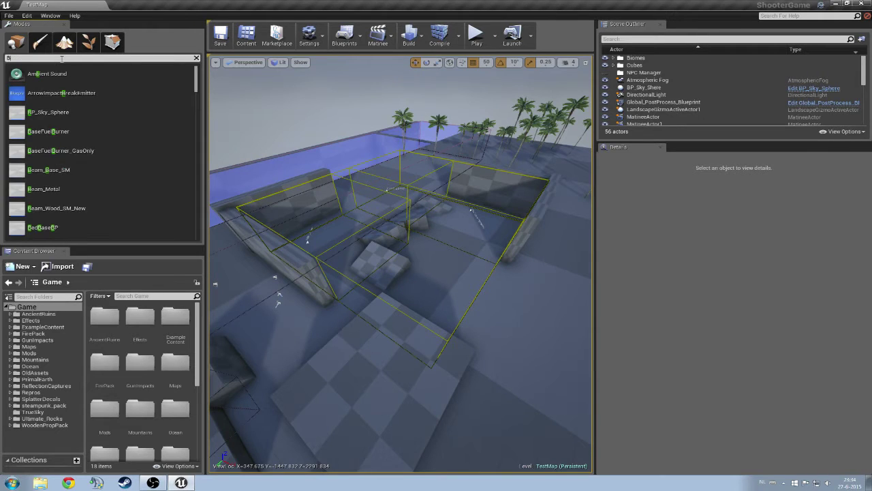
{"action": "type", "text": "iome"}
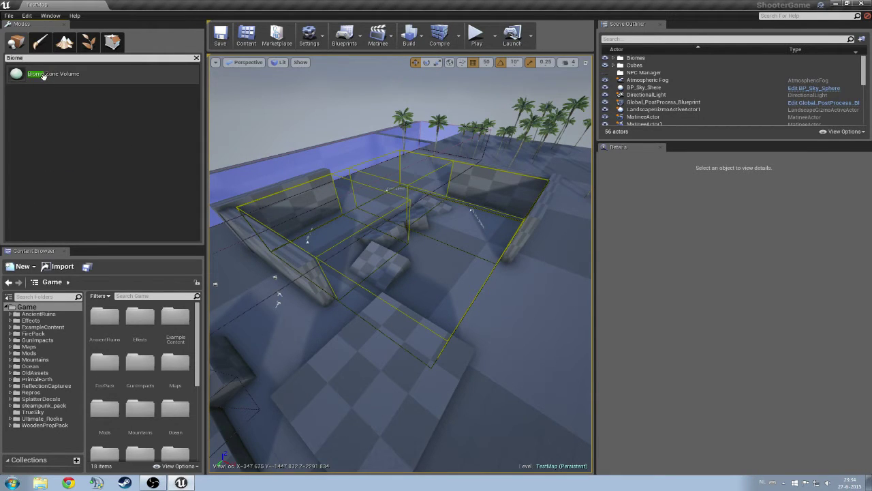
{"action": "left_click_drag", "start_coordinate": [43, 75], "coordinate": [521, 312]}
{"action": "right_click_drag", "start_coordinate": [522, 311], "coordinate": [553, 302]}
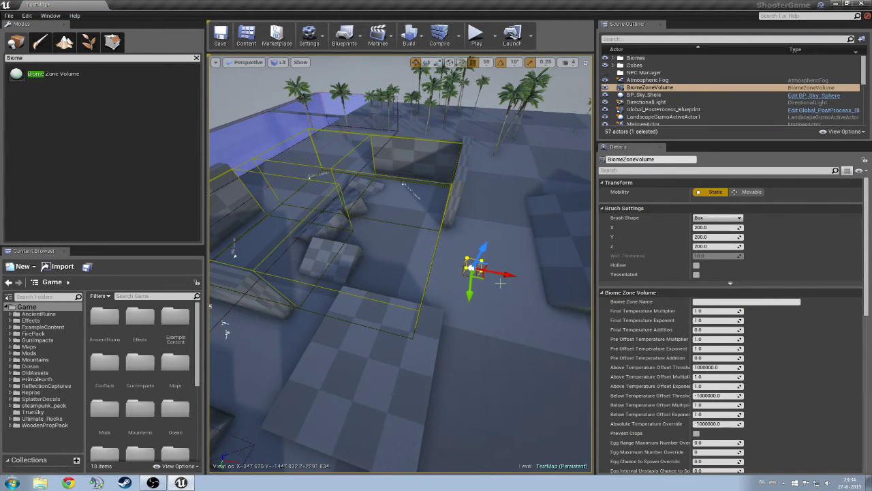
{"action": "key", "text": "Delete"}
Expand the Biomes folder, select VolumeNeutral around the walled area, and examine its biome settings down to Biome Zone Priority.
{"action": "key", "text": "d"}
{"action": "right_click_drag", "start_coordinate": [477, 241], "coordinate": [391, 242]}
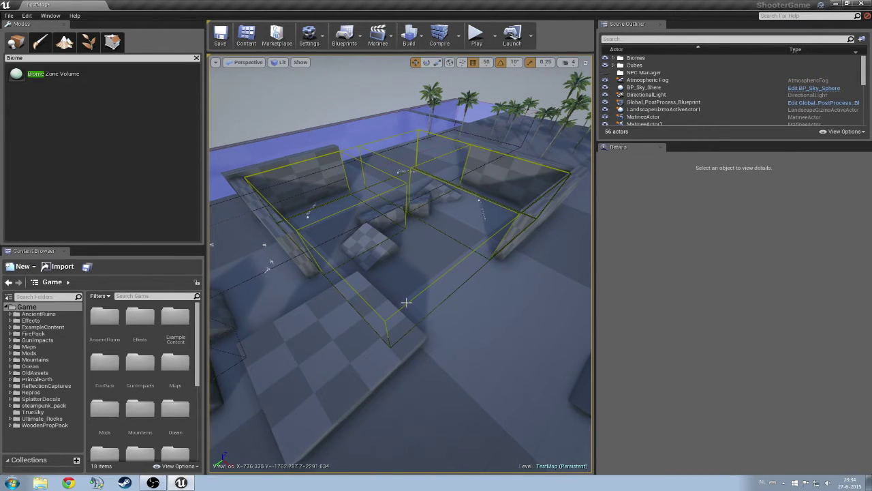
{"action": "left_click", "coordinate": [614, 58]}
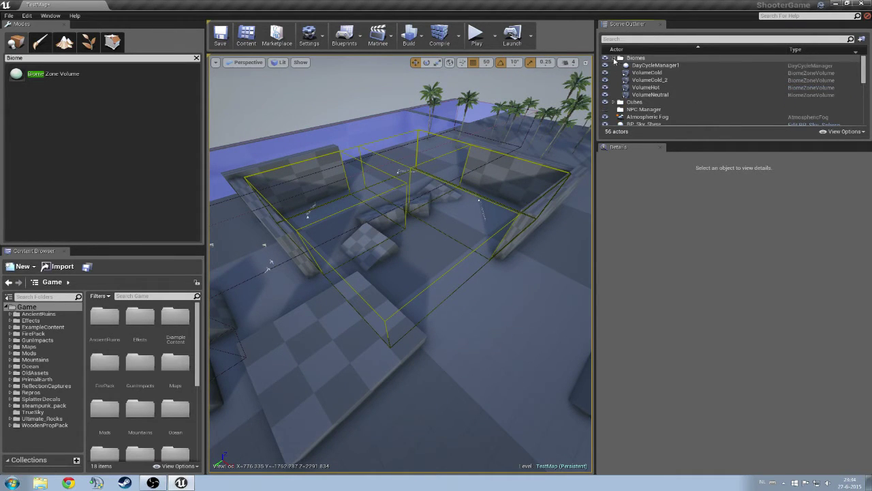
{"action": "left_click", "coordinate": [457, 265]}
{"action": "key", "text": "d"}
{"action": "right_click_drag", "start_coordinate": [436, 267], "coordinate": [409, 262]}
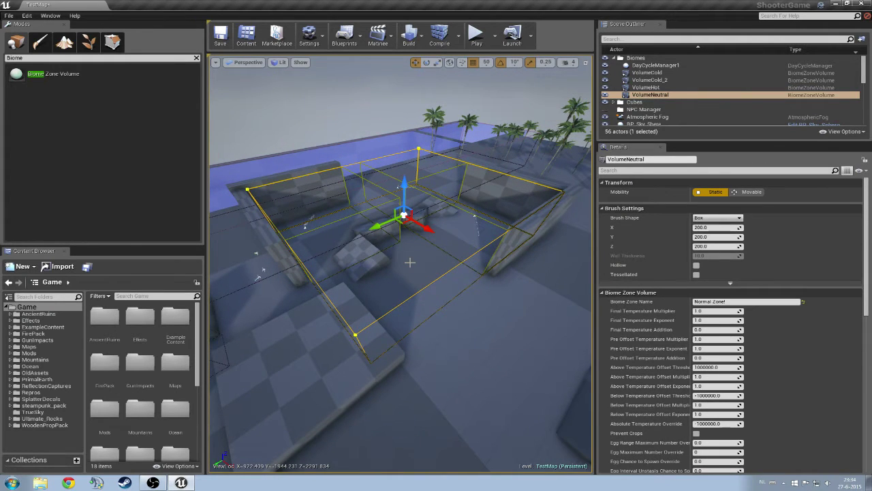
{"action": "left_click_drag", "start_coordinate": [866, 223], "coordinate": [860, 243]}
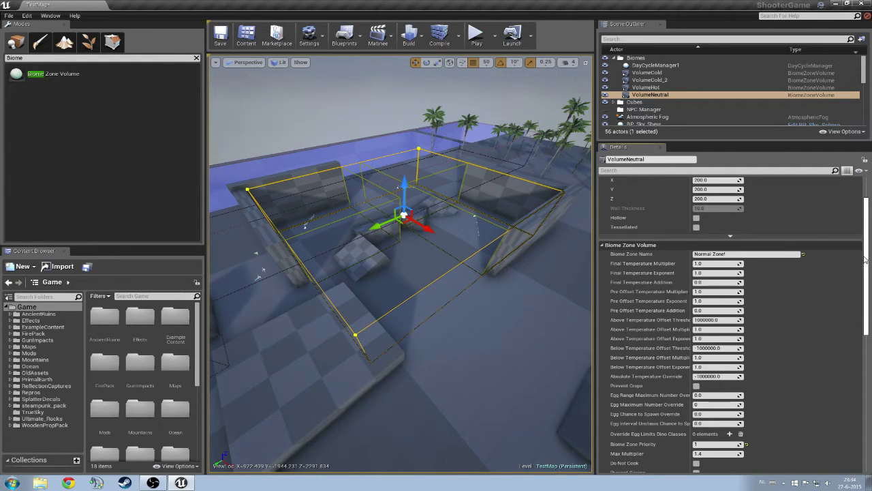
{"action": "right_click_drag", "start_coordinate": [478, 282], "coordinate": [450, 269]}
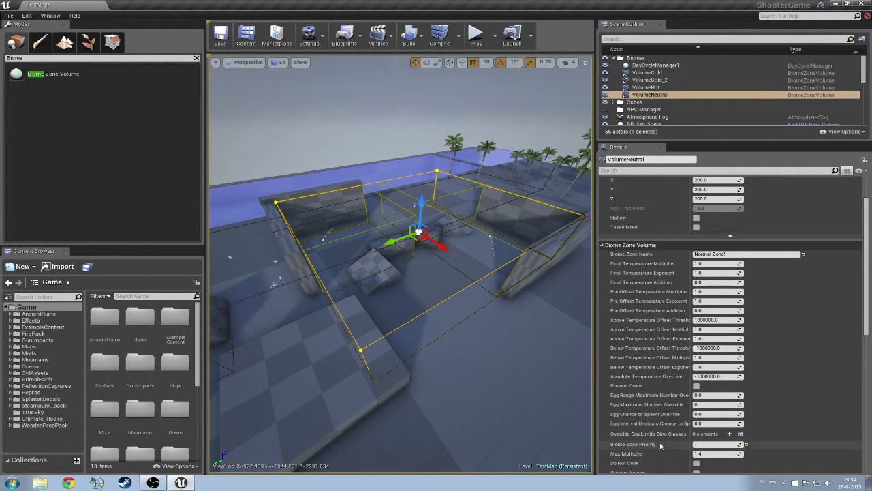
{"action": "left_click", "coordinate": [695, 444]}
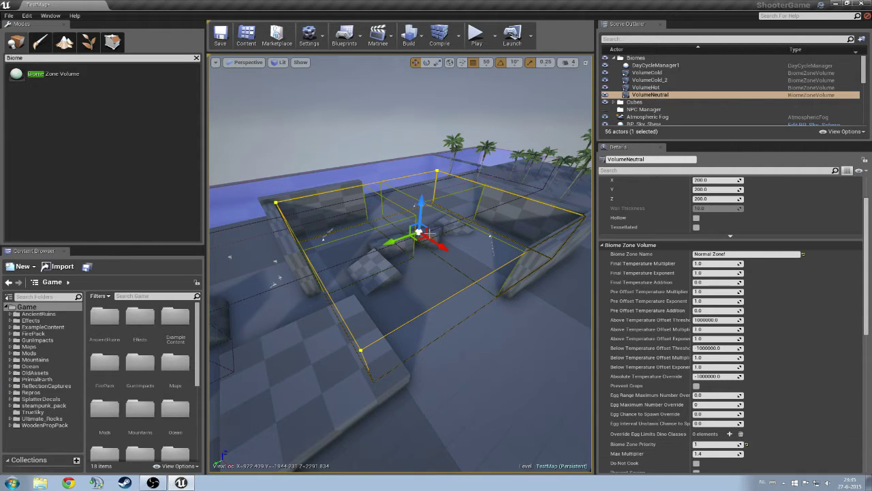
Select VolumeCold at the "Cold Zone Ignored!" label and examine its Absolute Temperature Override.
{"action": "right_click_drag", "start_coordinate": [401, 206], "coordinate": [389, 171]}
{"action": "key", "text": "w"}
{"action": "key", "text": "w"}
{"action": "mouse_move", "coordinate": [401, 304]}
{"action": "right_mouse_down"}
{"action": "mouse_move", "coordinate": [351, 324]}
{"action": "mouse_move", "coordinate": [440, 328]}
{"action": "mouse_move", "coordinate": [409, 305]}
{"action": "mouse_move", "coordinate": [415, 301]}
{"action": "mouse_move", "coordinate": [403, 305]}
{"action": "right_mouse_up"}
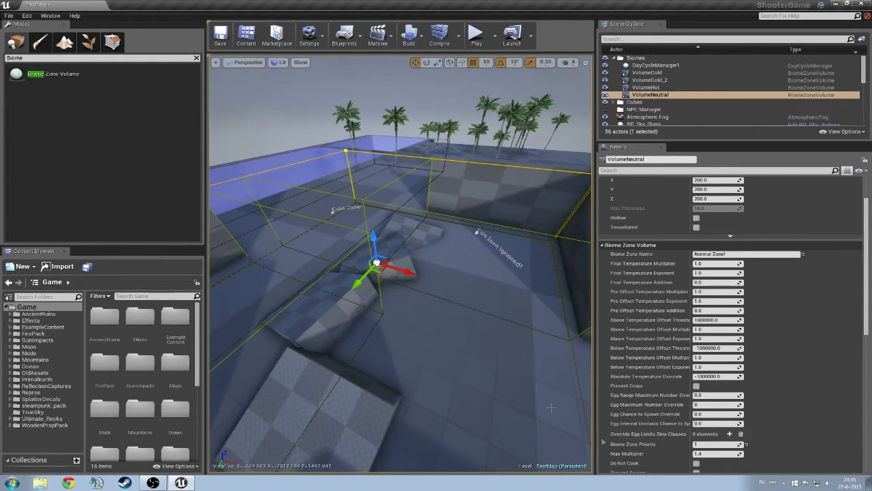
{"action": "right_click_drag", "start_coordinate": [416, 365], "coordinate": [415, 331]}
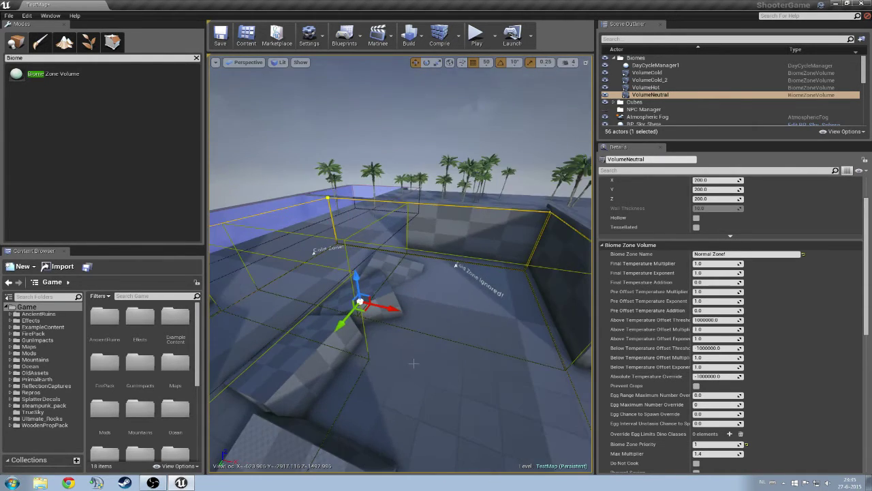
{"action": "left_click", "coordinate": [421, 247]}
{"action": "right_click_drag", "start_coordinate": [420, 247], "coordinate": [431, 248]}
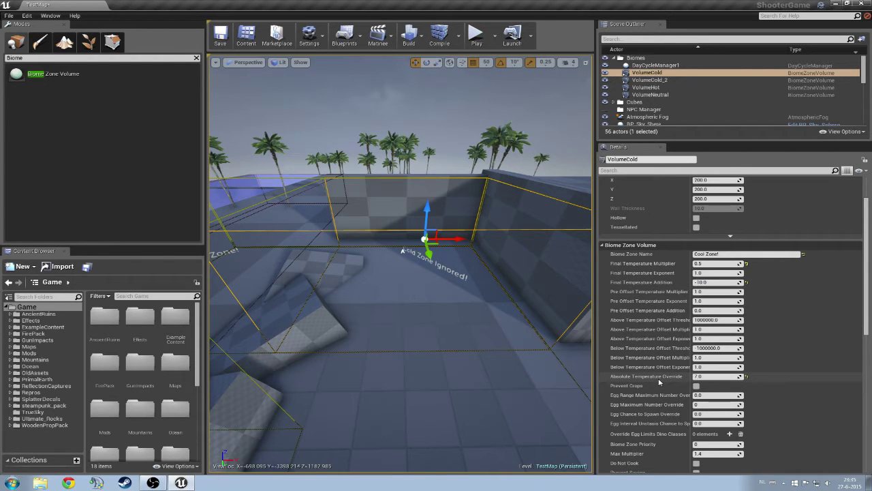
{"action": "left_click", "coordinate": [698, 377]}
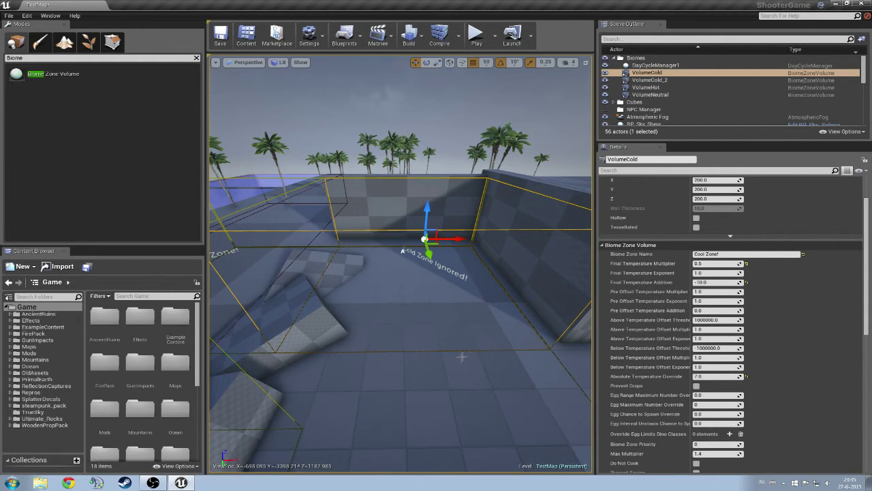
Compare the biome settings of VolumeNeutral with those of VolumeCold by selecting each volume in turn.
{"action": "right_click_drag", "start_coordinate": [462, 356], "coordinate": [566, 355]}
{"action": "left_click", "coordinate": [460, 221]}
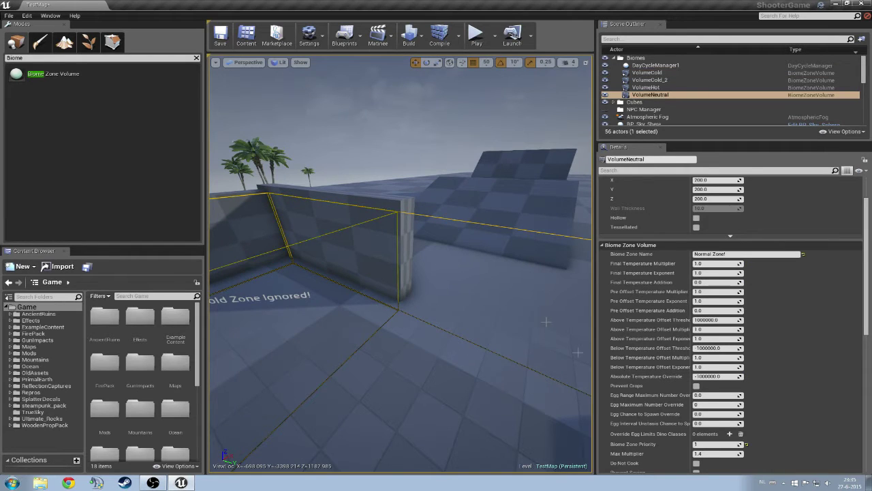
{"action": "right_click_drag", "start_coordinate": [538, 396], "coordinate": [532, 395]}
{"action": "right_click_drag", "start_coordinate": [470, 272], "coordinate": [405, 271]}
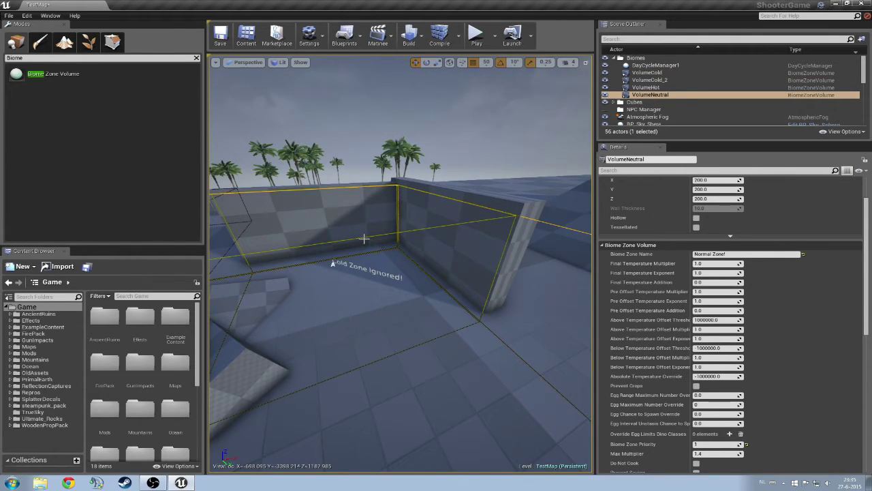
{"action": "left_click", "coordinate": [364, 238]}
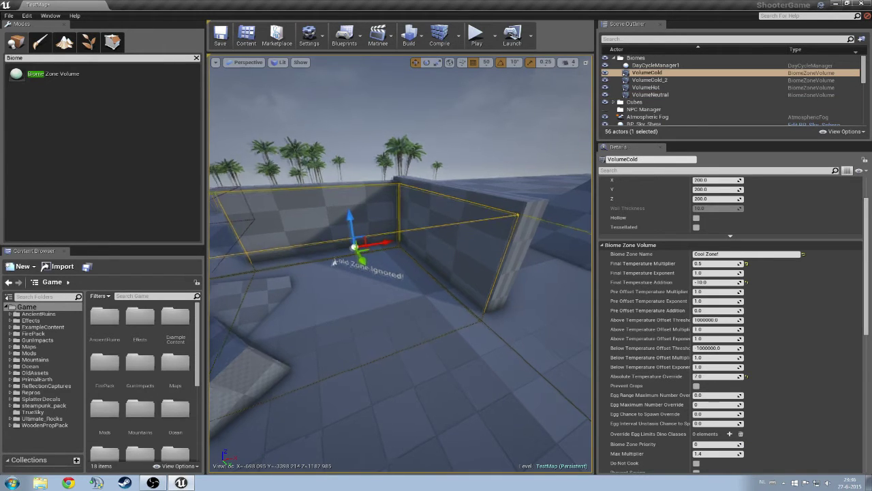
{"action": "right_click_drag", "start_coordinate": [364, 238], "coordinate": [306, 251]}
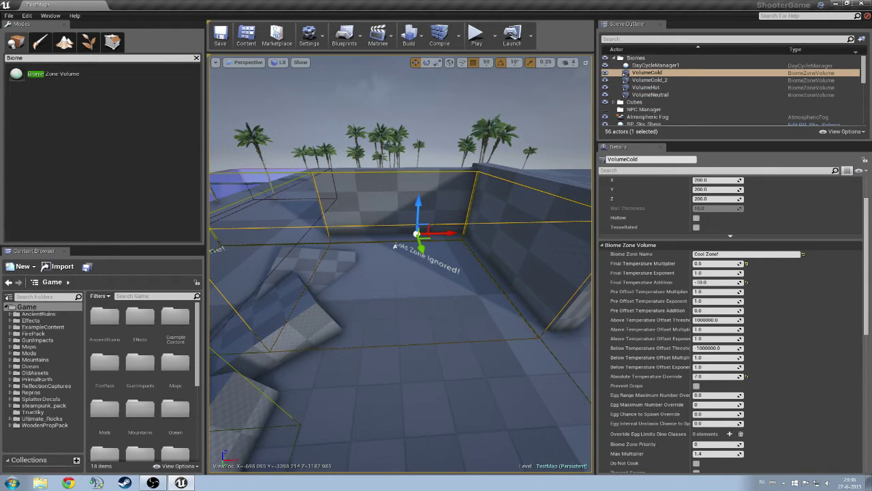
Examine VolumeCold_2's Final Temperature Addition alongside the Base Temperature of DayCycleManager1.
{"action": "right_click_drag", "start_coordinate": [364, 238], "coordinate": [399, 253]}
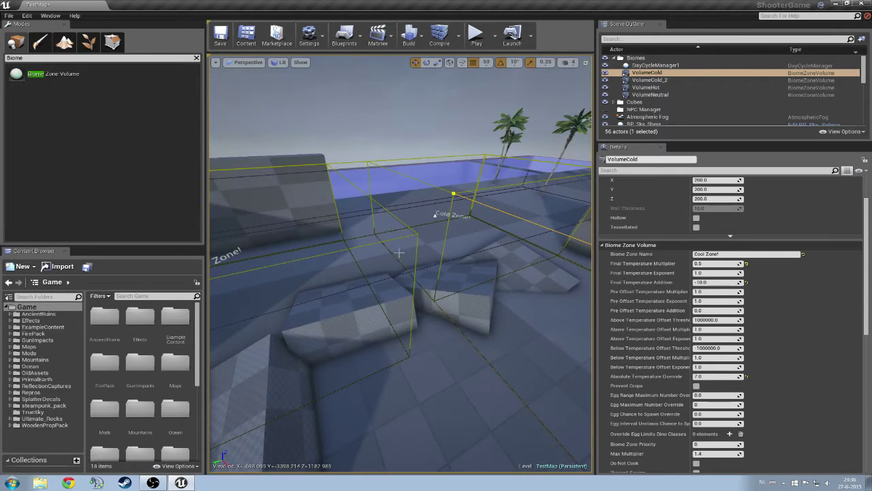
{"action": "left_click", "coordinate": [437, 215]}
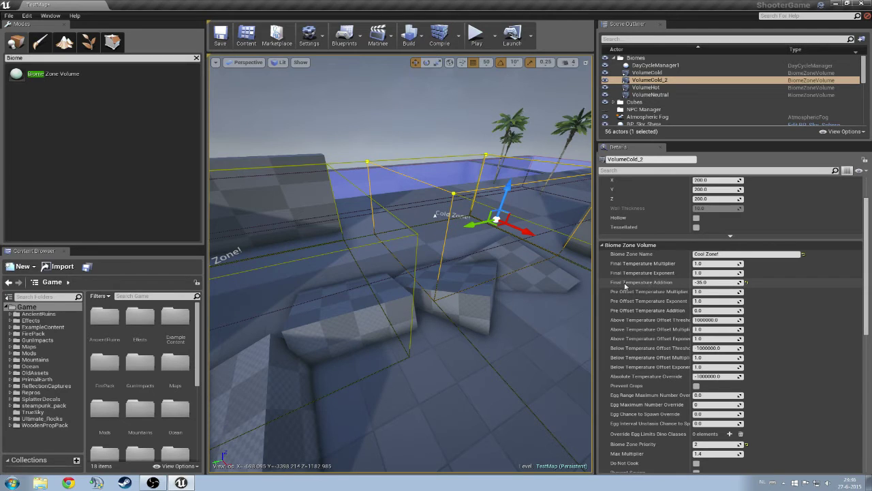
{"action": "left_click", "coordinate": [697, 282]}
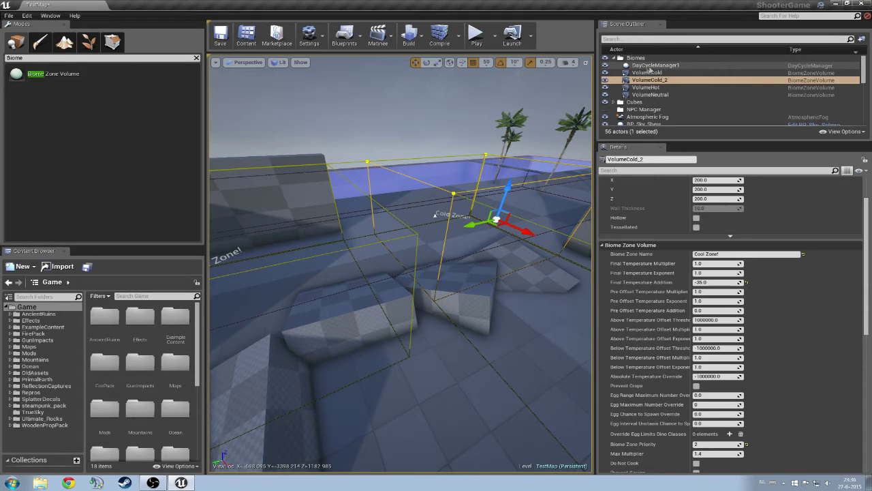
{"action": "left_click", "coordinate": [636, 65]}
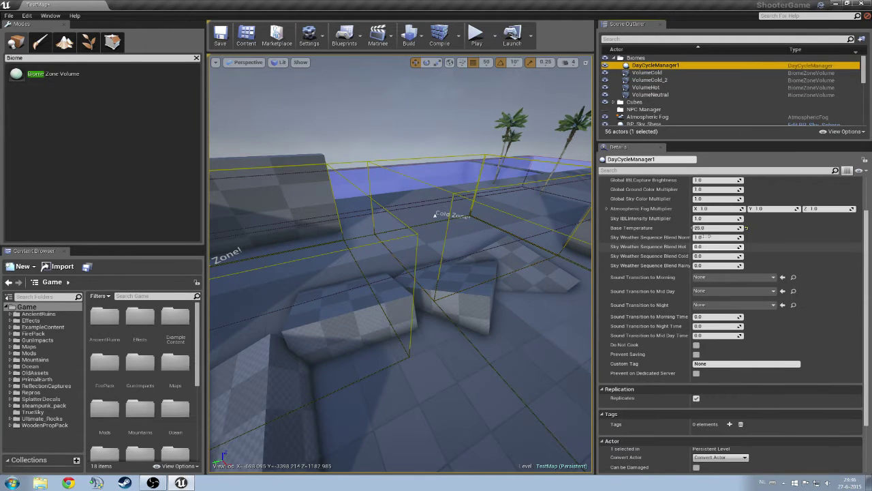
{"action": "scroll", "coordinate": [654, 230], "scroll_direction": "up", "scroll_amount": 2}
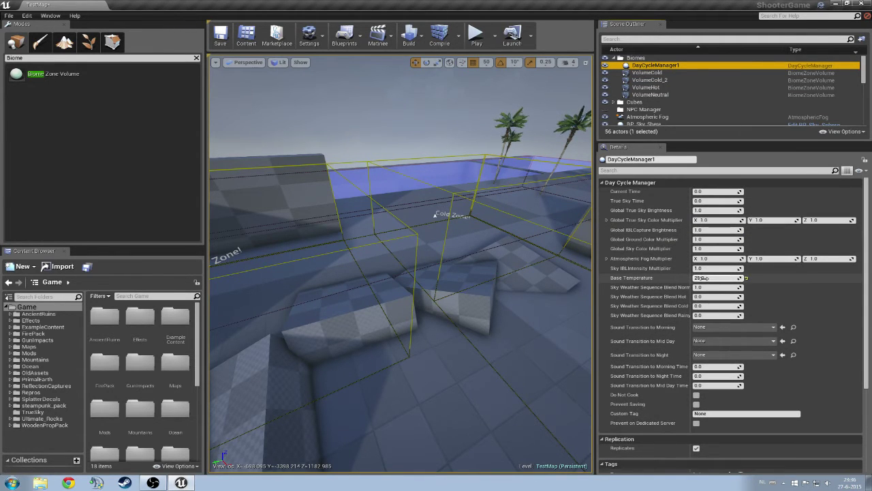
{"action": "left_click", "coordinate": [479, 185]}
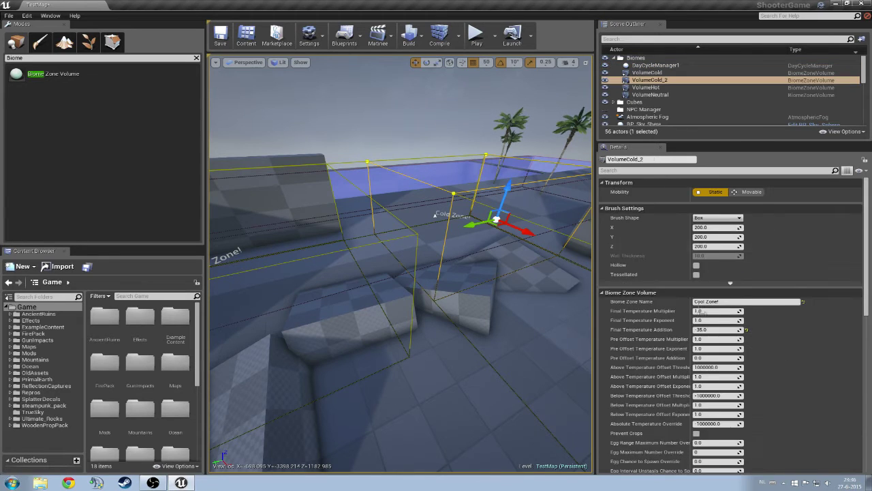
{"action": "scroll", "coordinate": [694, 307], "scroll_direction": "down", "scroll_amount": 2}
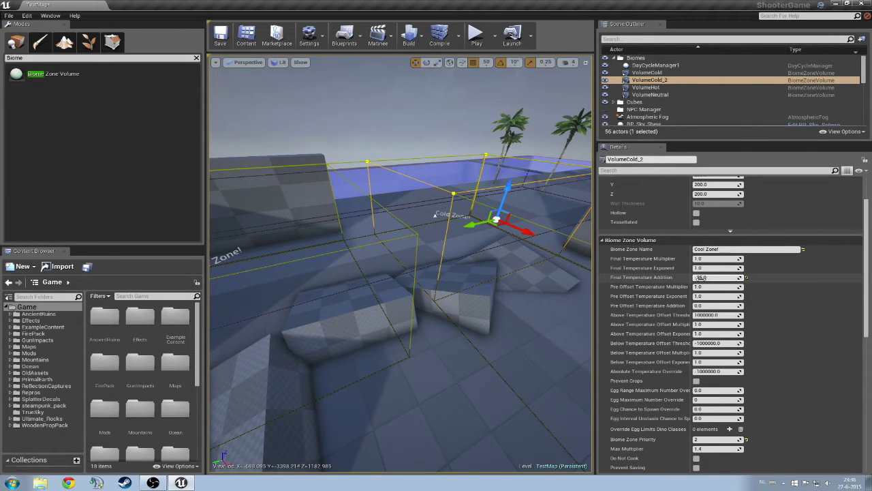
Select VolumeHot at the "Hot Zone!" label and examine its Final Temperature Addition and Prevent Crops settings.
{"action": "right_click_drag", "start_coordinate": [485, 270], "coordinate": [406, 269]}
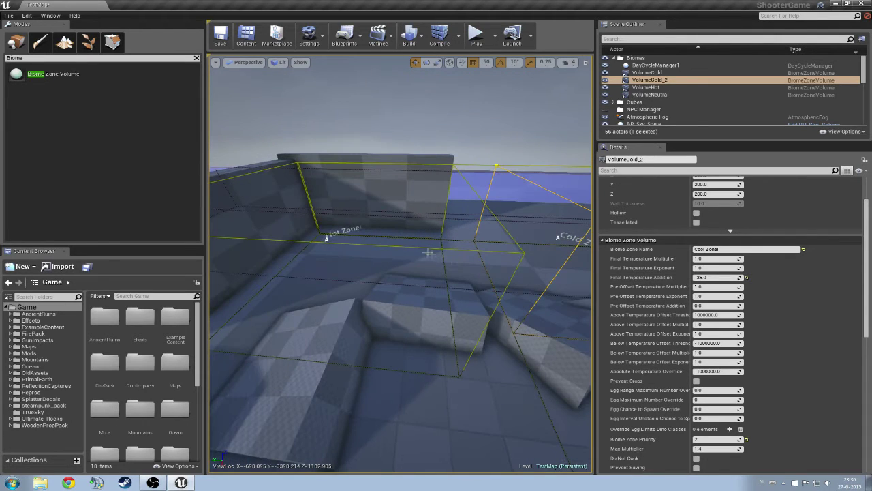
{"action": "left_click", "coordinate": [406, 247]}
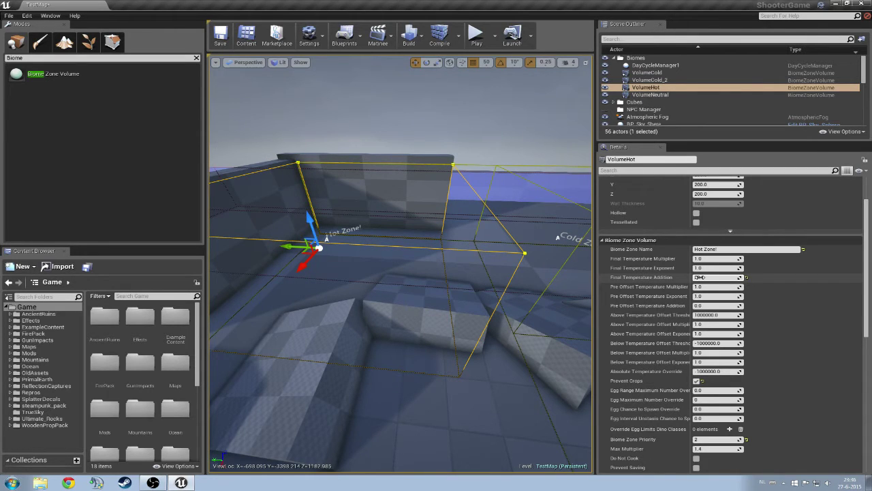
{"action": "key", "text": "Return"}
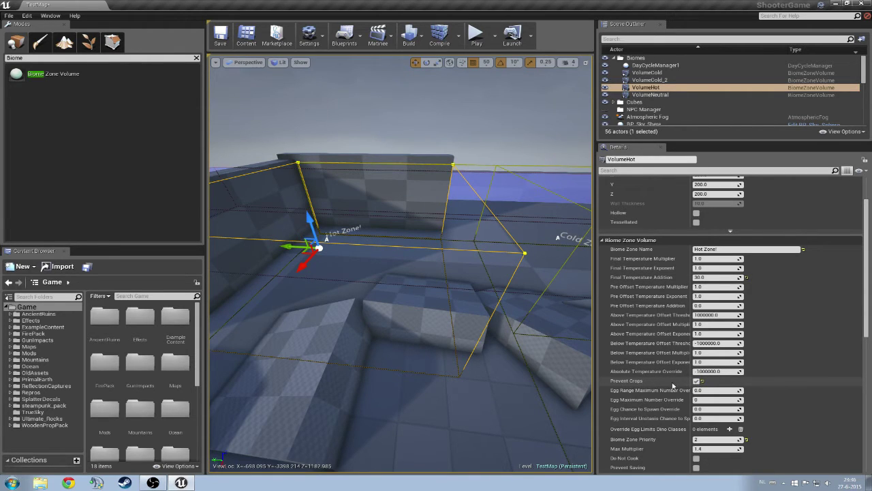
{"action": "left_click", "coordinate": [696, 381]}
{"action": "right_click_drag", "start_coordinate": [363, 253], "coordinate": [362, 254]}
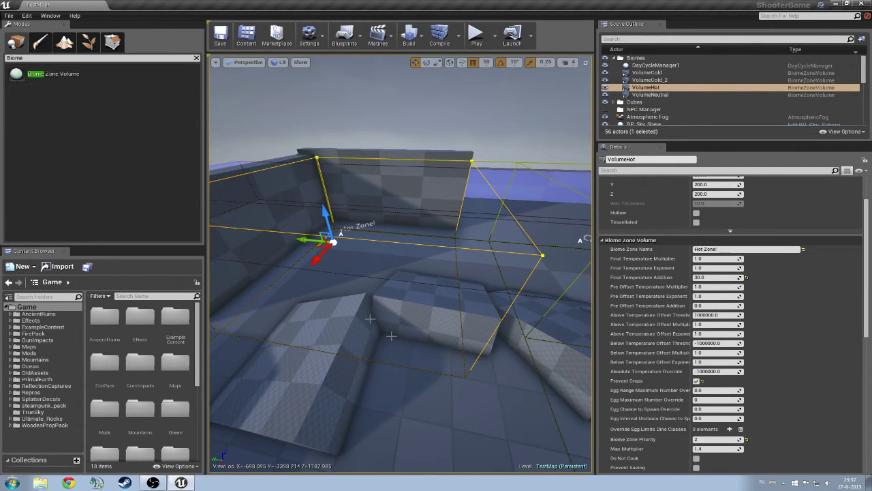
{"action": "mouse_move", "coordinate": [367, 315]}
{"action": "right_mouse_down"}
{"action": "mouse_move", "coordinate": [391, 316]}
{"action": "mouse_move", "coordinate": [400, 333]}
{"action": "mouse_move", "coordinate": [379, 300]}
{"action": "mouse_move", "coordinate": [367, 301]}
{"action": "right_mouse_up"}
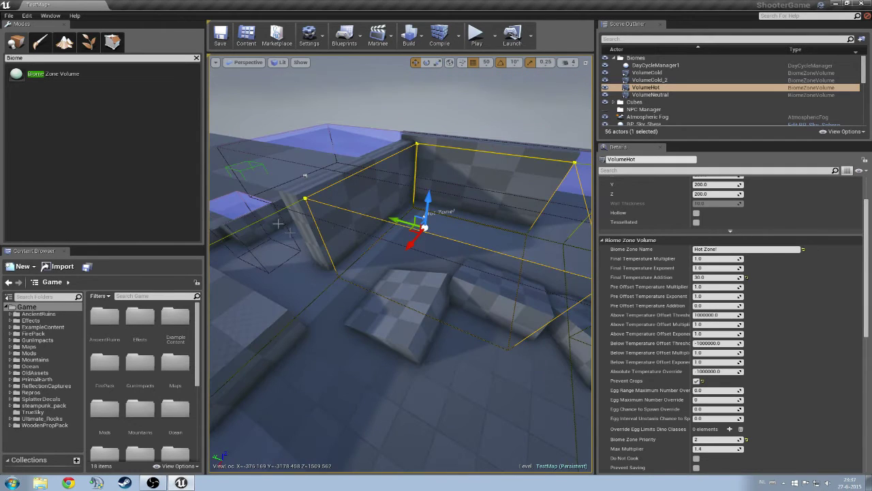
Select VolumeHot and VolumeCold_2 in turn and examine how the hot and cold zones are laid out within the neutral area.
{"action": "left_click", "coordinate": [264, 219]}
{"action": "right_click_drag", "start_coordinate": [350, 229], "coordinate": [372, 248]}
{"action": "left_click", "coordinate": [372, 246]}
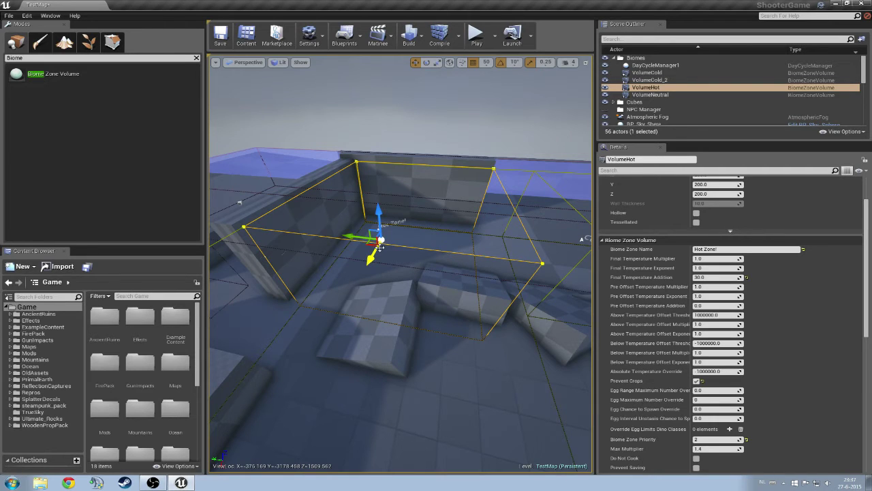
{"action": "left_click", "coordinate": [564, 196]}
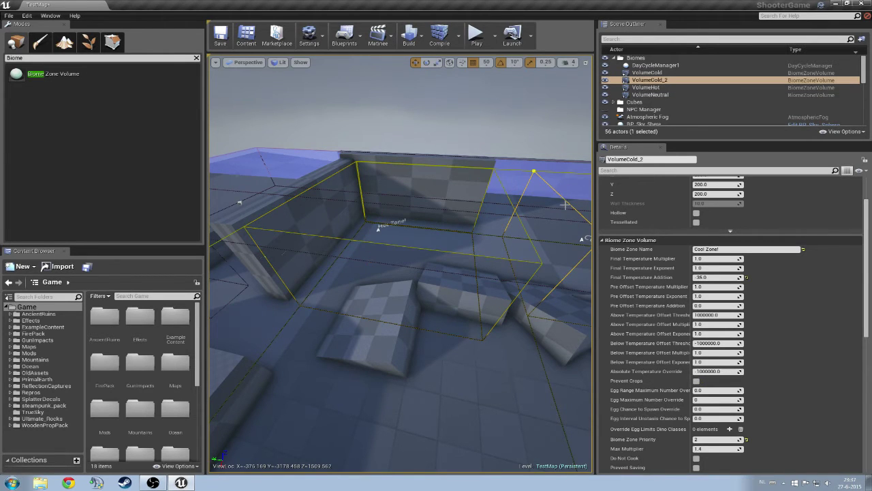
{"action": "right_click_drag", "start_coordinate": [531, 354], "coordinate": [549, 349]}
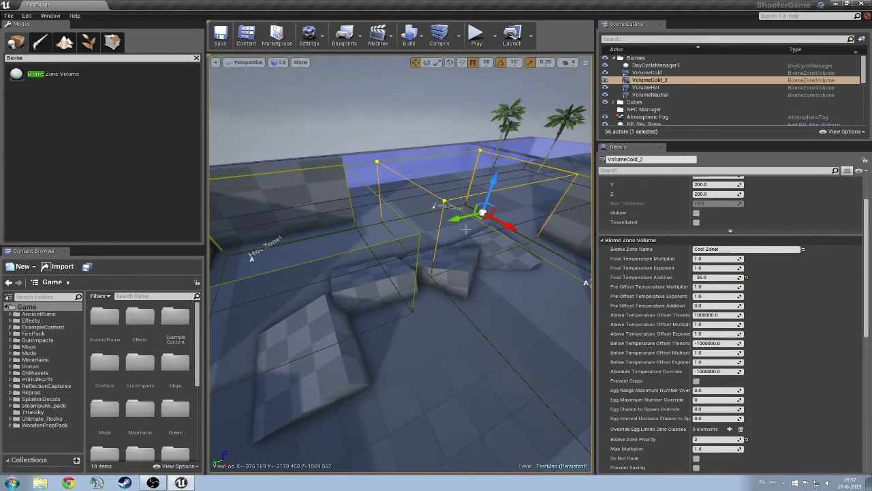
{"action": "key", "text": "a"}
{"action": "right_click_drag", "start_coordinate": [420, 207], "coordinate": [408, 190]}
{"action": "key", "text": "d"}
{"action": "key", "text": "a"}
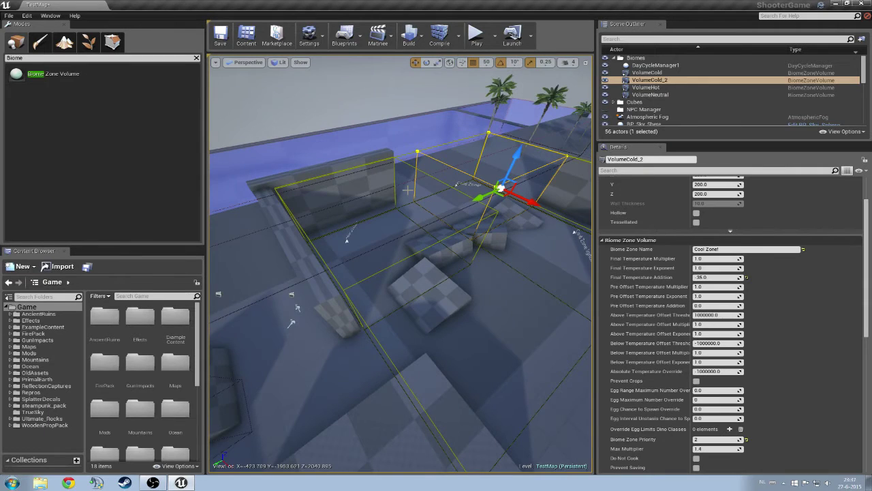
Start a play test of the level and walk into the neutral zone to check the displayed zone name and temperature.
{"action": "left_click_drag", "start_coordinate": [407, 190], "coordinate": [400, 182], "text": "alt"}
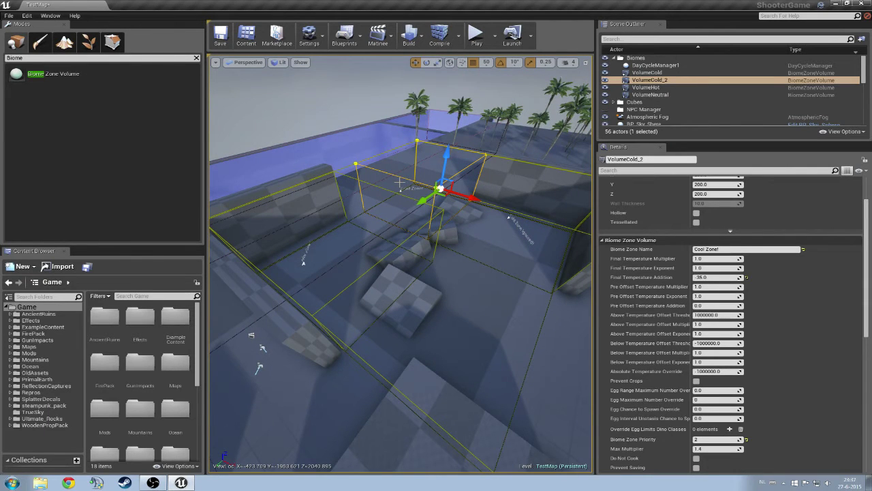
{"action": "left_click", "coordinate": [477, 35]}
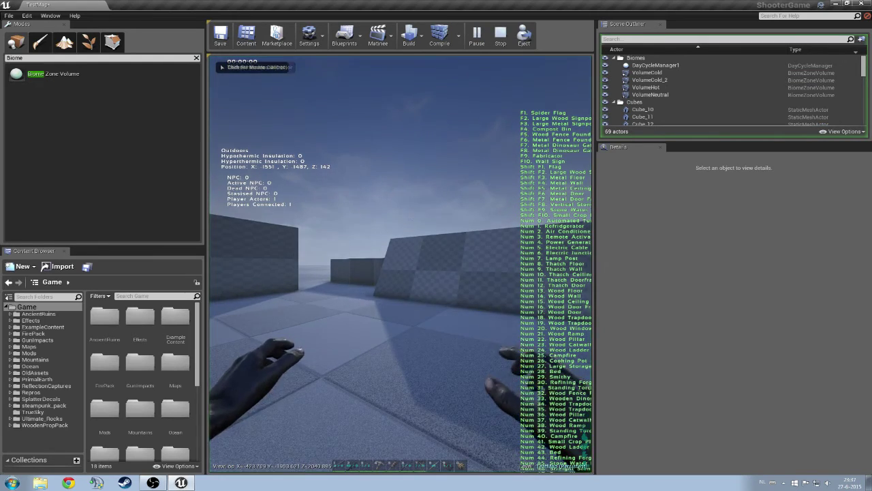
{"action": "left_click", "coordinate": [401, 265]}
{"action": "key", "text": "w"}
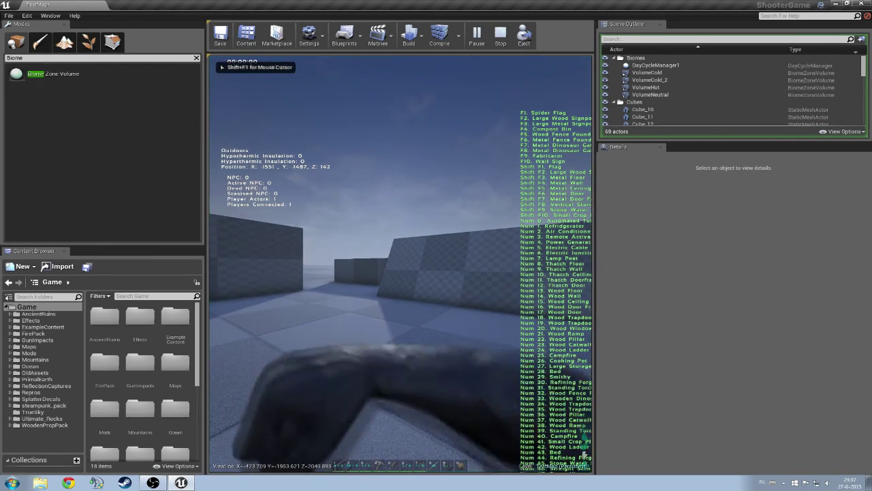
{"action": "key", "text": "w"}
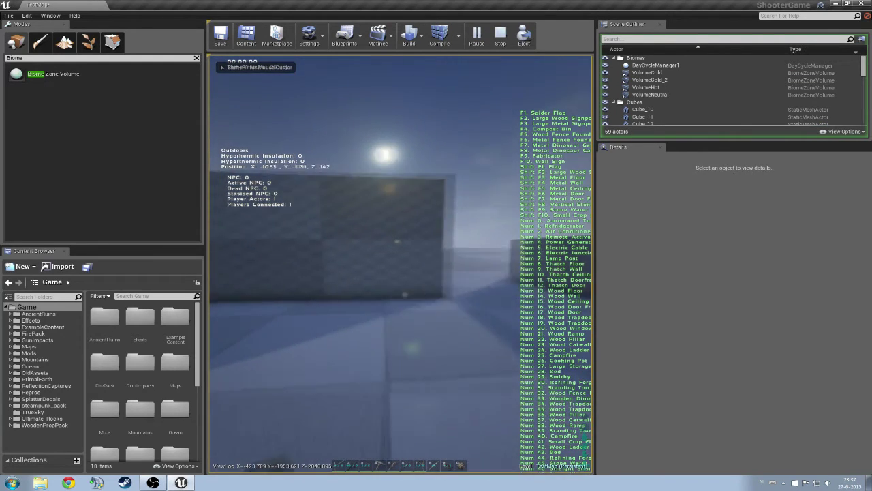
{"action": "key", "text": "w"}
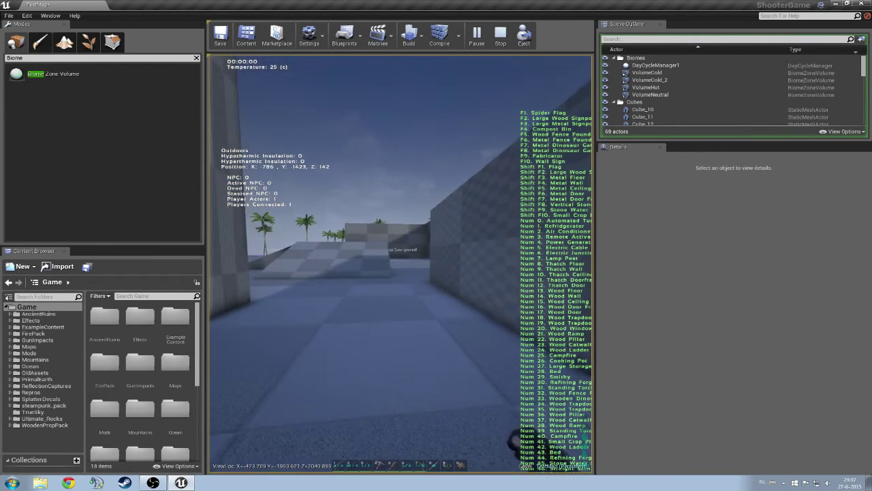
{"action": "key", "text": "w"}
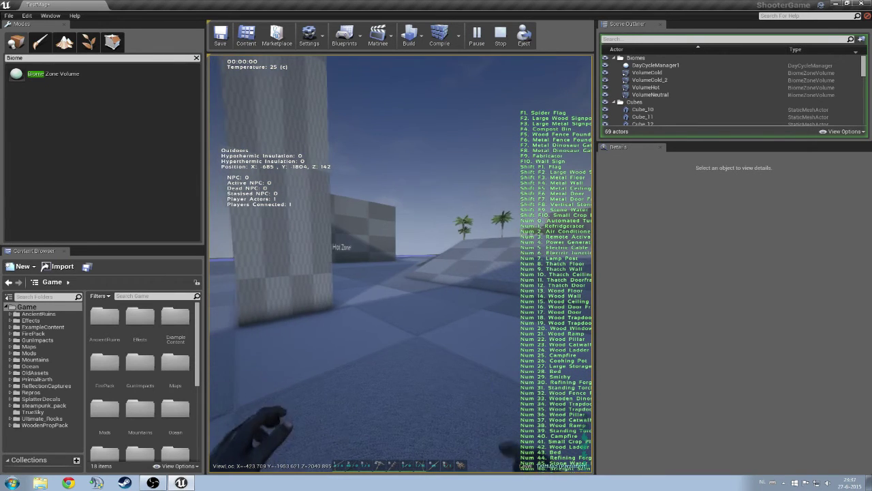
{"action": "key", "text": "w"}
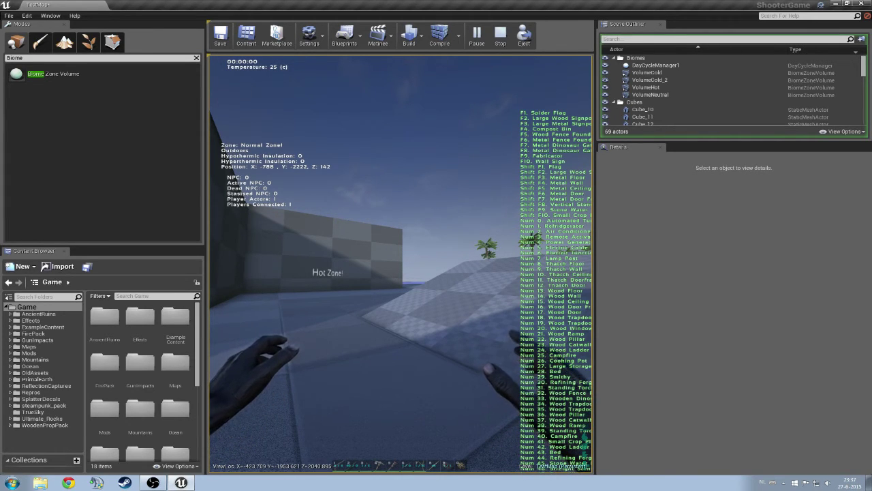
{"action": "key", "text": "w"}
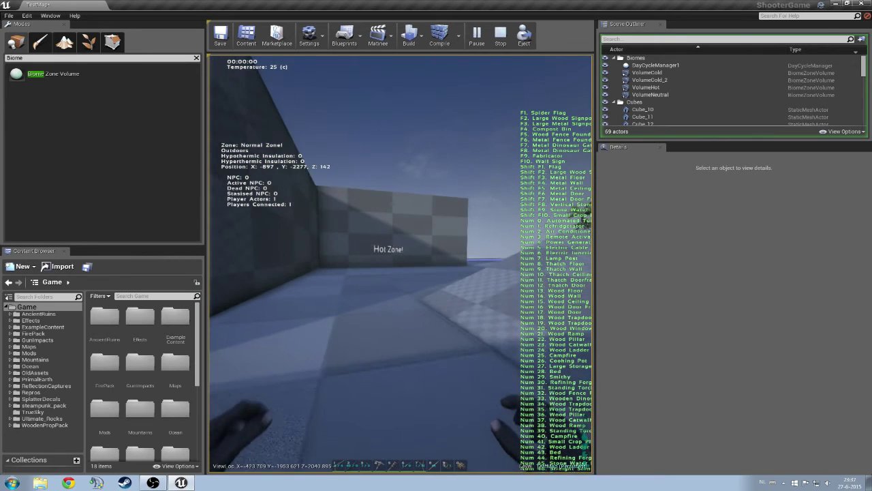
Walk past the "Hot Zone!" label and on to the "Cold Zone!" label, checking the zone name and temperature in each.
{"action": "key", "text": "w"}
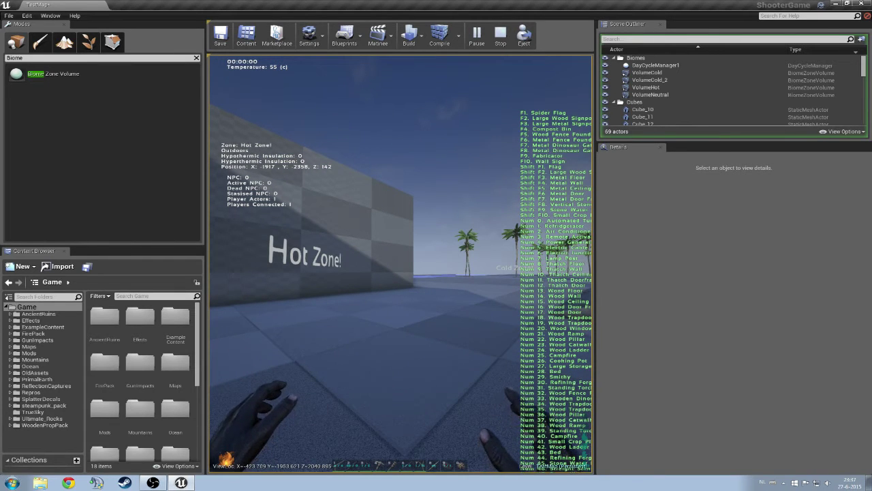
{"action": "key", "text": "w"}
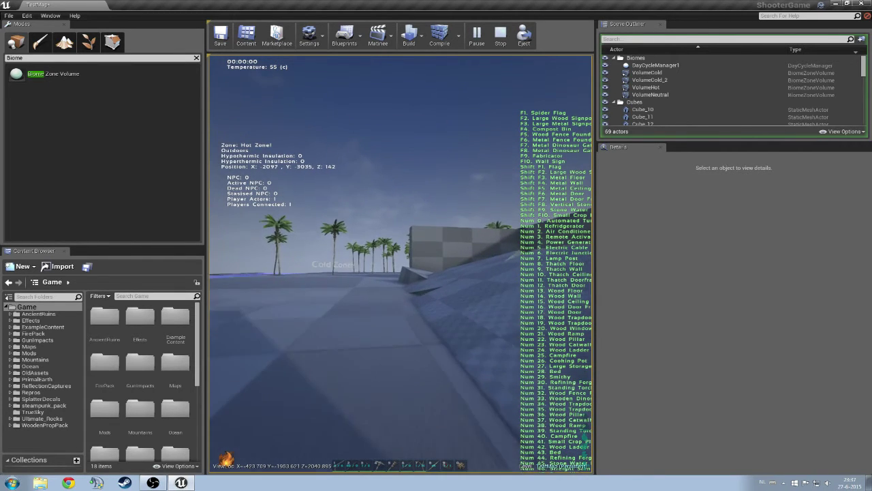
{"action": "key", "text": "w"}
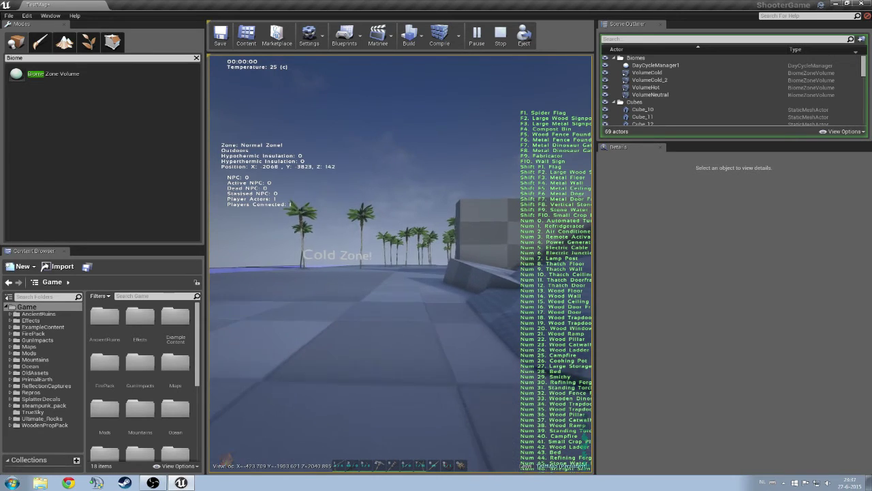
{"action": "key", "text": "w"}
{"action": "key", "text": "w"}
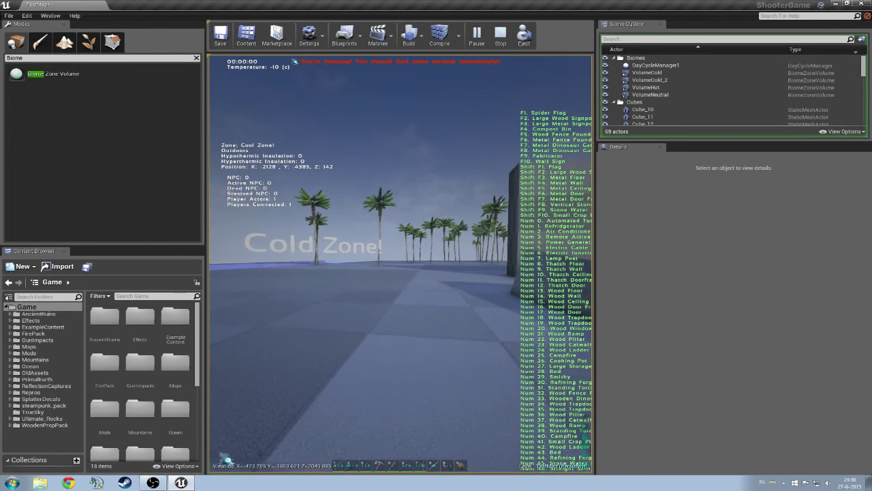
{"action": "key", "text": "w"}
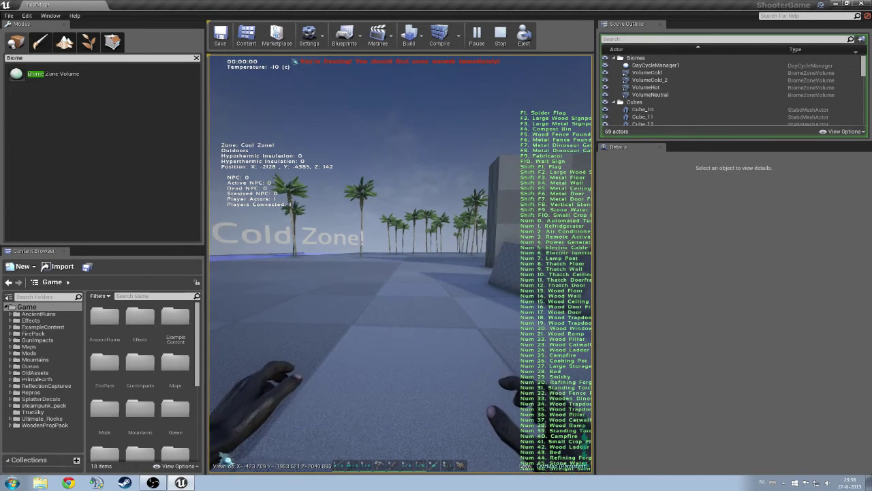
Walk to the "Cold Zone Ignored!" label, check which zone and temperature apply there, and end the play test.
{"action": "key", "text": "w"}
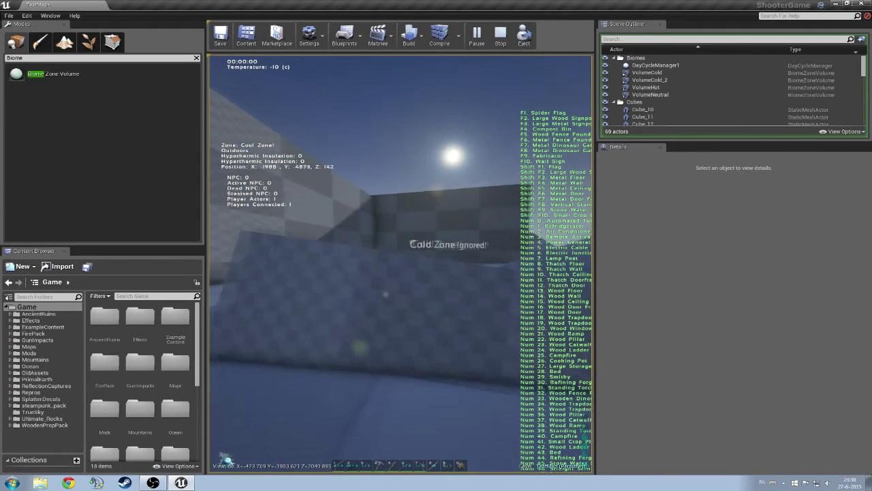
{"action": "key", "text": "w"}
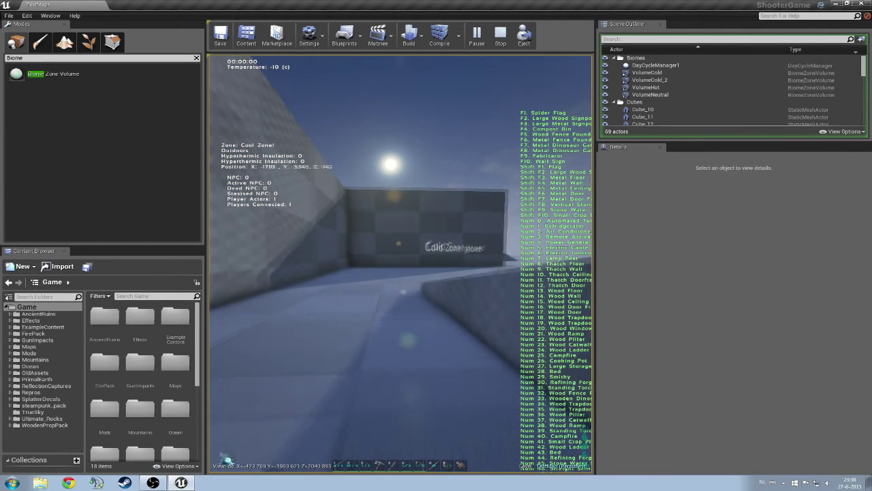
{"action": "key", "text": "w"}
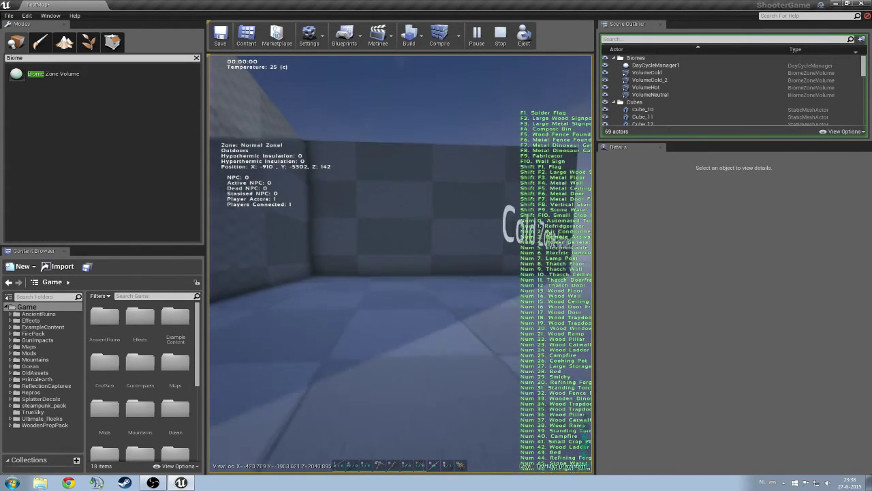
{"action": "key", "text": "w"}
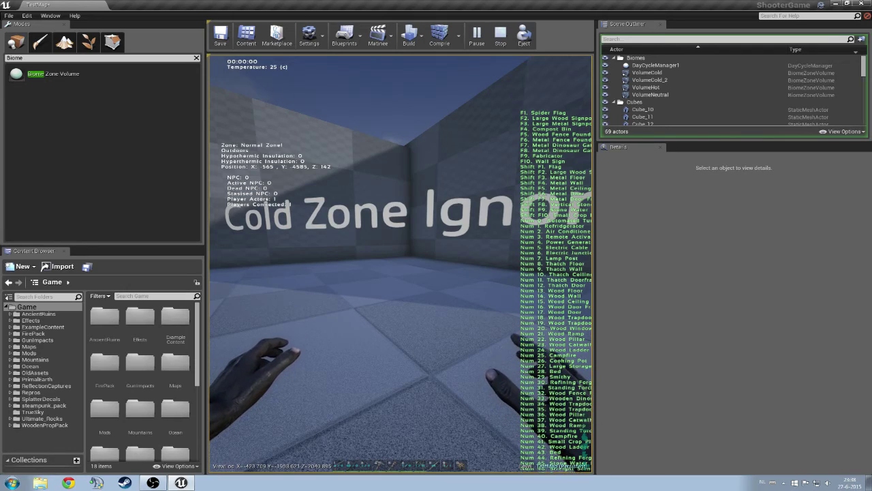
{"action": "key", "text": "Escape"}
Set VolumeCold's Biome Zone Priority to 2 and its Final Temperature Addition to -20.
{"action": "key", "text": "s"}
{"action": "right_click_drag", "start_coordinate": [436, 247], "coordinate": [392, 304]}
{"action": "right_click_drag", "start_coordinate": [447, 293], "coordinate": [453, 188]}
{"action": "left_click", "coordinate": [470, 187]}
{"action": "key", "text": "d"}
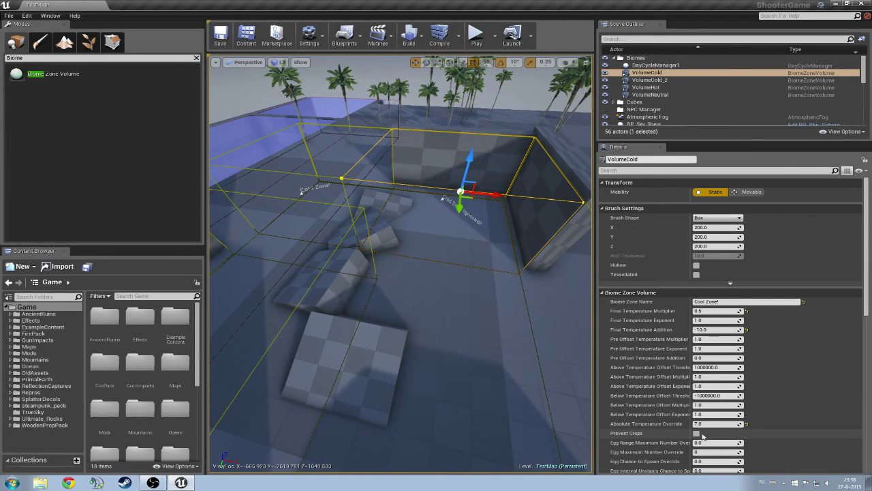
{"action": "scroll", "coordinate": [702, 435], "scroll_direction": "down", "scroll_amount": 4}
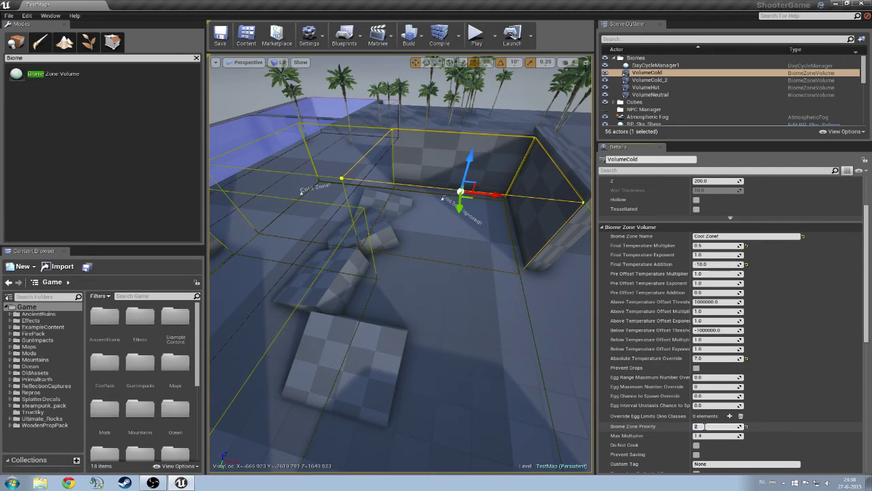
{"action": "right_click_drag", "start_coordinate": [460, 288], "coordinate": [471, 269]}
{"action": "left_click", "coordinate": [713, 263]}
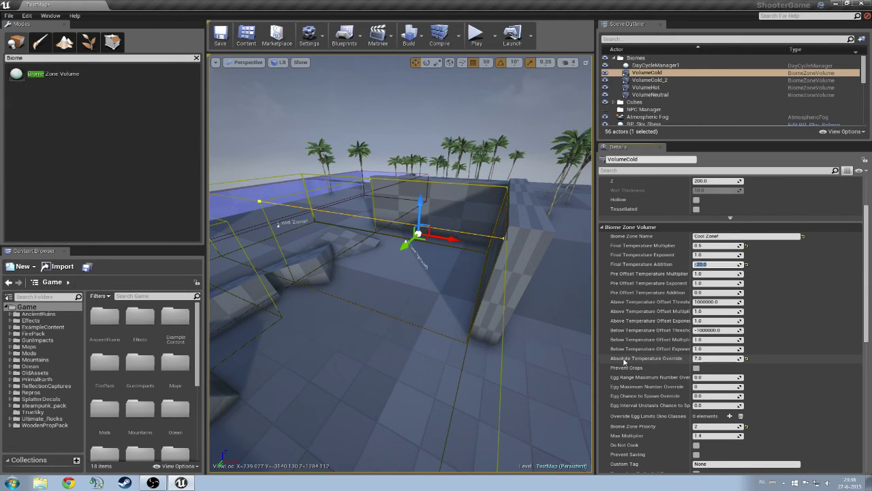
Play-test the level again, walk to the "Cold Zone Ignored!" label to check the zone and temperature, and end the test.
{"action": "left_click", "coordinate": [476, 34]}
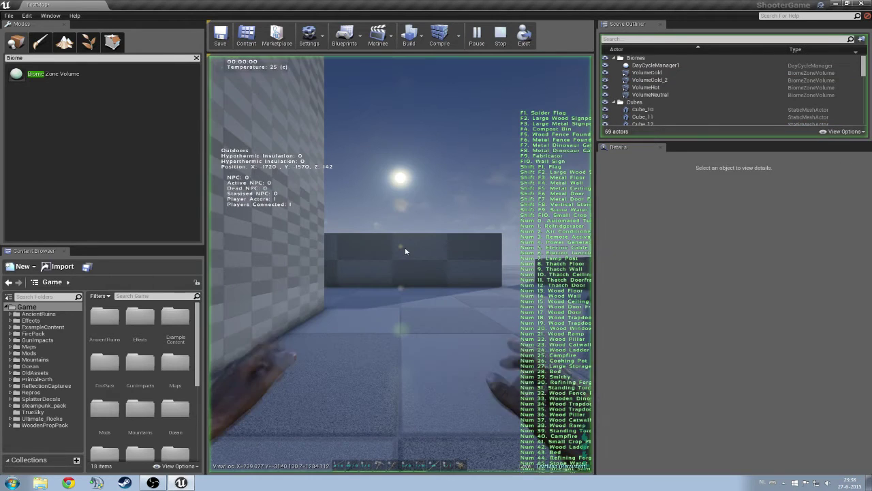
{"action": "left_click", "coordinate": [405, 251]}
{"action": "key", "text": "w"}
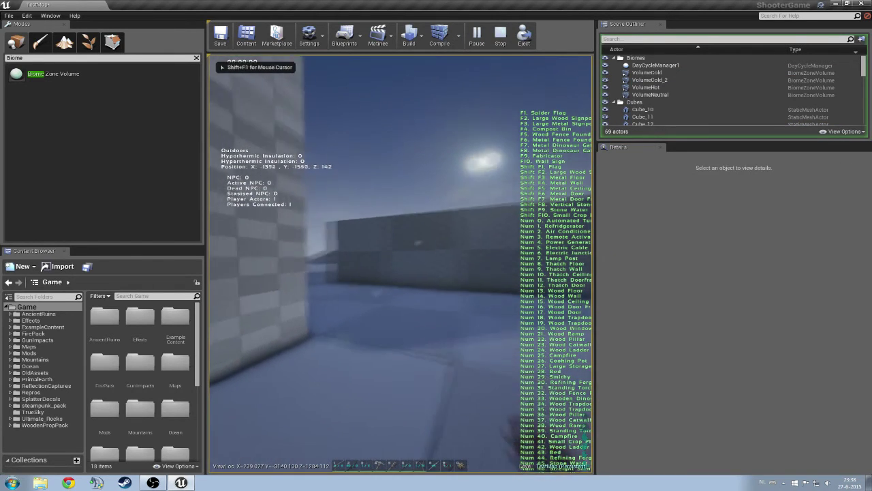
{"action": "key", "text": "w"}
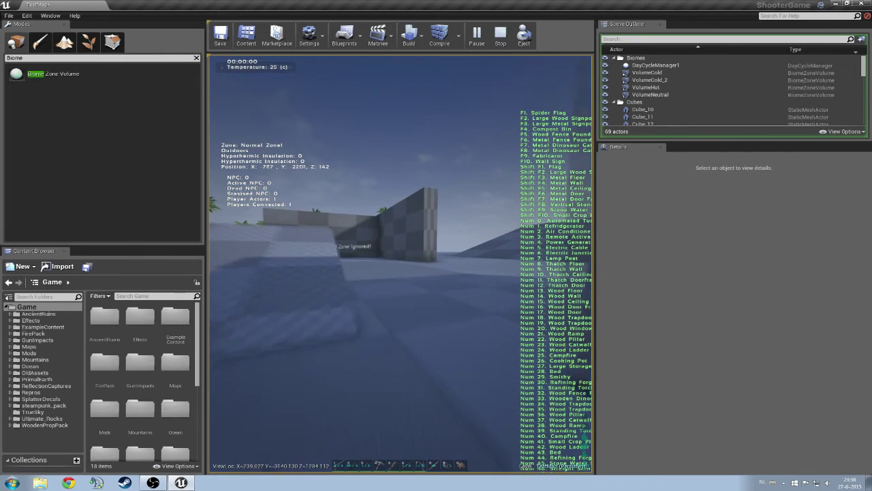
{"action": "key", "text": "w"}
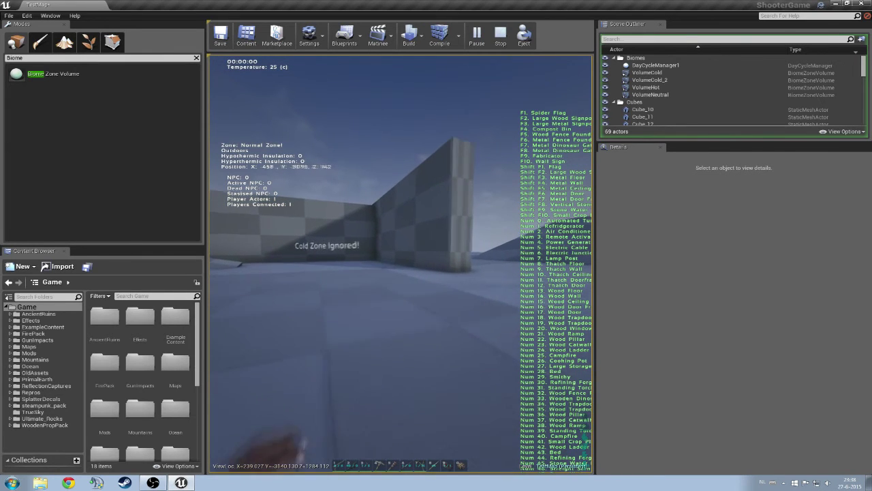
{"action": "key", "text": "w"}
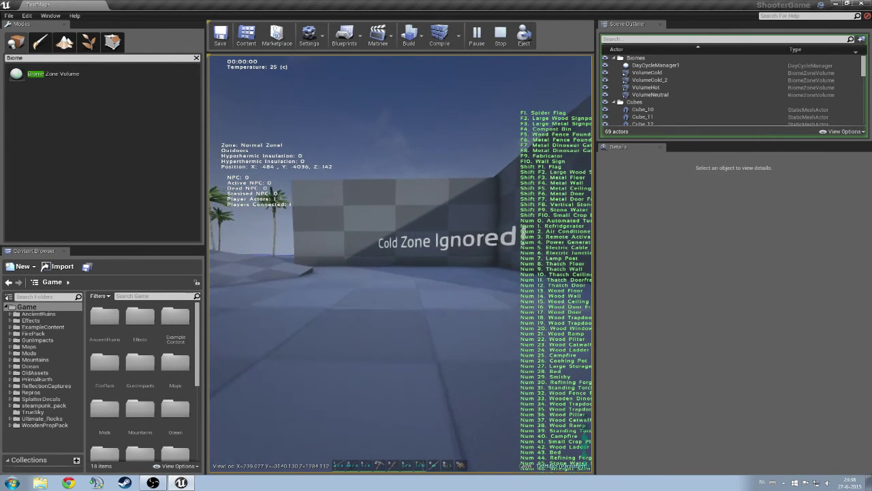
{"action": "key", "text": "w"}
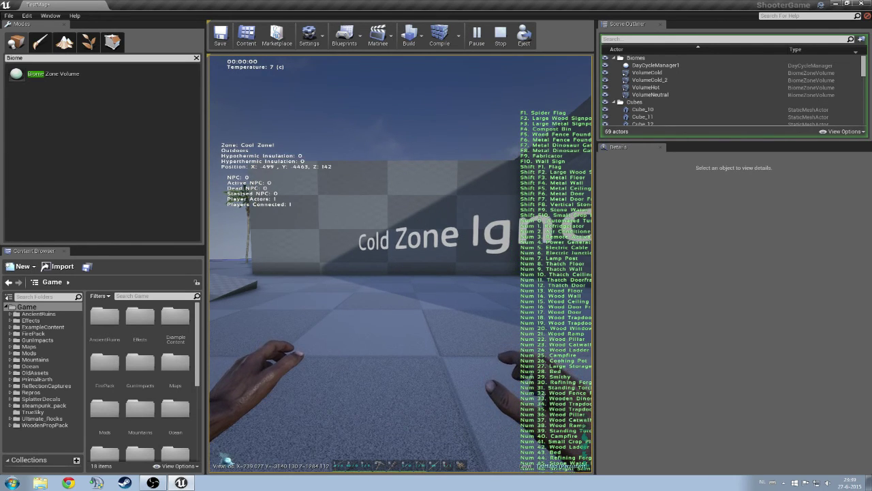
{"action": "key", "text": "Escape"}
{"action": "key", "text": "s"}
{"action": "mouse_move", "coordinate": [341, 243]}
{"action": "right_mouse_down"}
{"action": "mouse_move", "coordinate": [361, 280]}
{"action": "mouse_move", "coordinate": [351, 290]}
{"action": "mouse_move", "coordinate": [307, 307]}
{"action": "mouse_move", "coordinate": [266, 290]}
{"action": "mouse_move", "coordinate": [293, 307]}
{"action": "mouse_move", "coordinate": [341, 245]}
{"action": "right_mouse_up"}
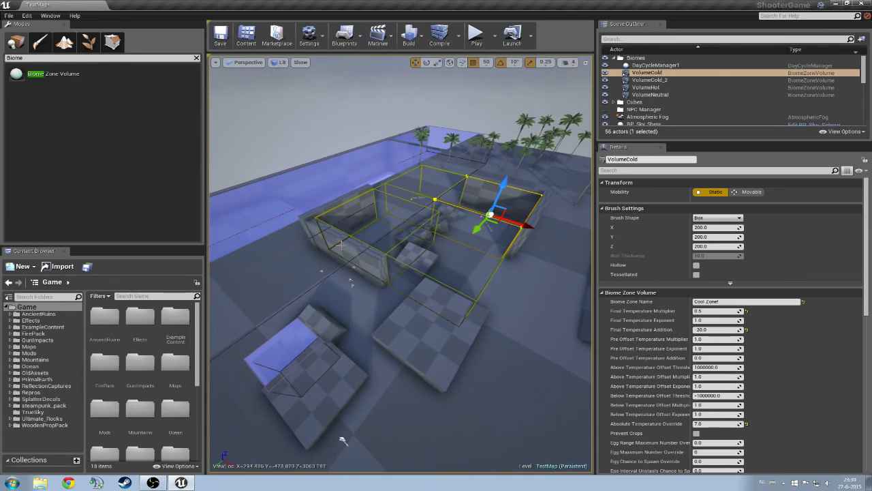